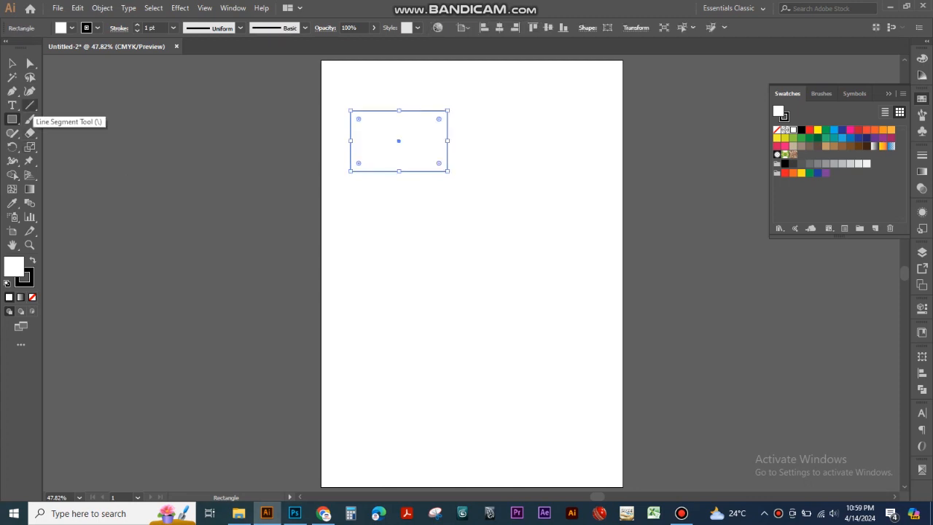
Step: Draw a horizontal line about 5.25 in long below the rectangle, without adding another line
left_click(30, 105)
mouse_move(358, 213)
left_mouse_down()
mouse_move(491, 243)
mouse_move(549, 213)
left_mouse_up()
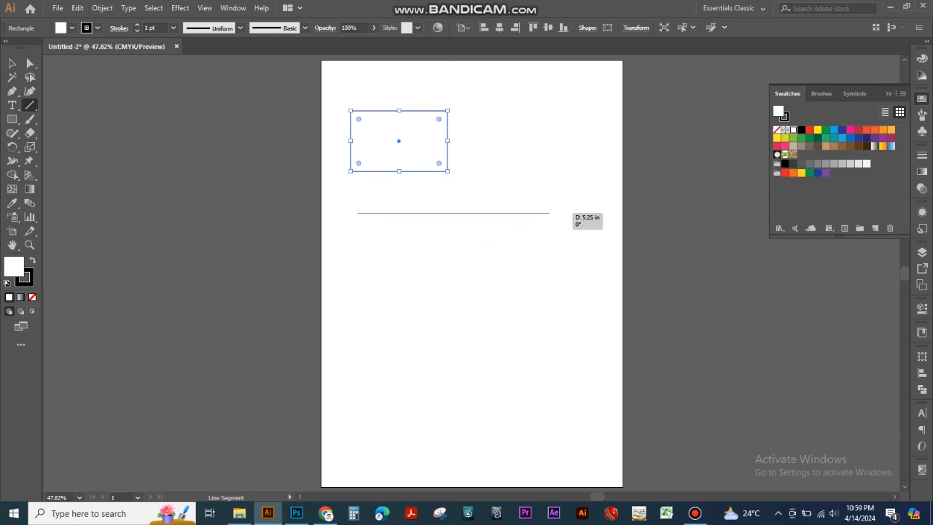
left_click_drag(550, 213, 549, 212)
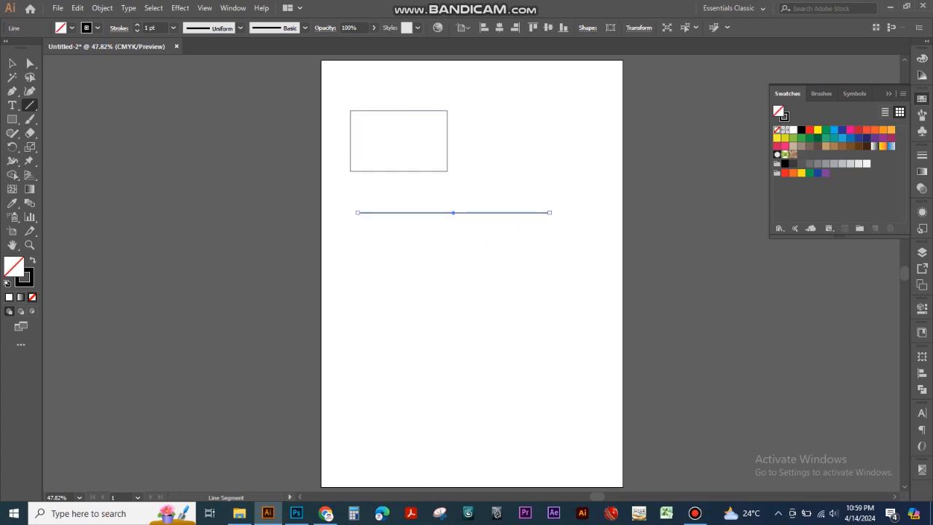
left_click(487, 242)
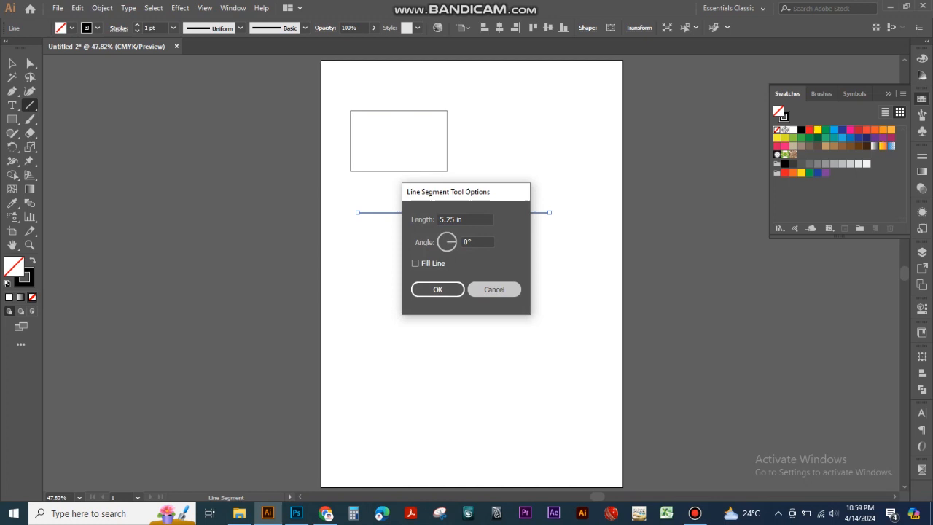
left_click(494, 289)
left_click(12, 64)
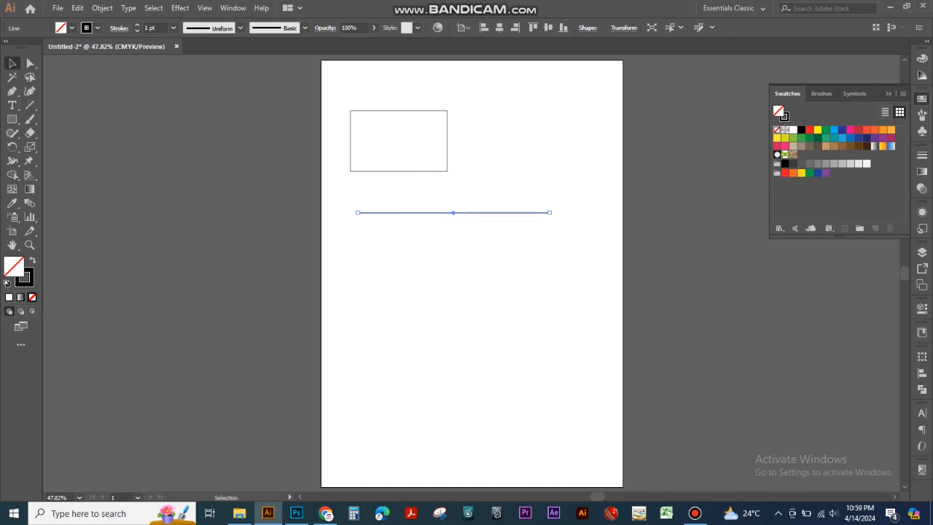
Step: Draw a circle about 3.3 in in diameter below the line with the Ellipse tool
left_click(12, 119)
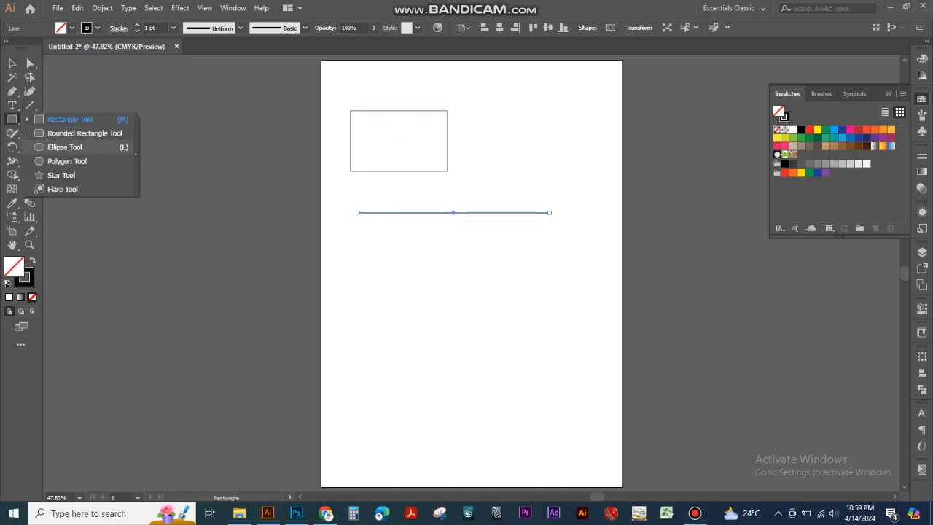
left_click(64, 147)
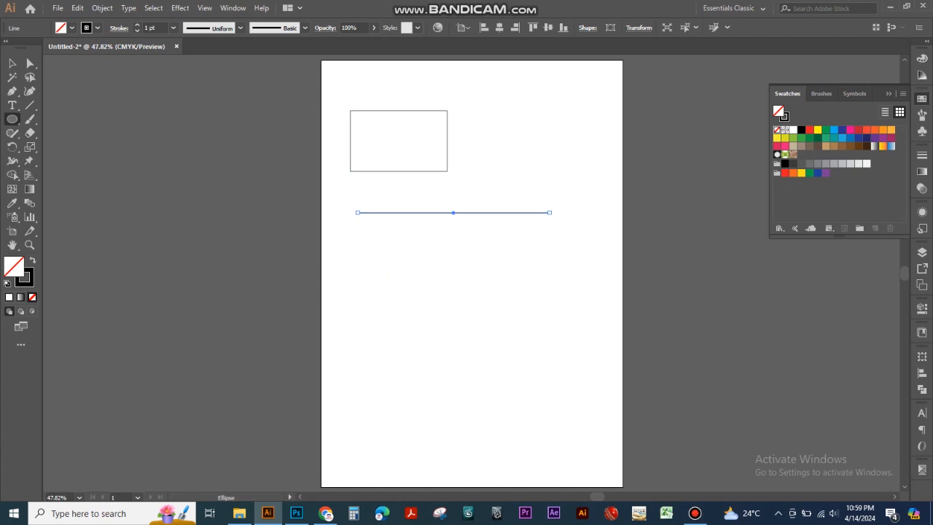
left_click_drag(372, 241, 492, 362)
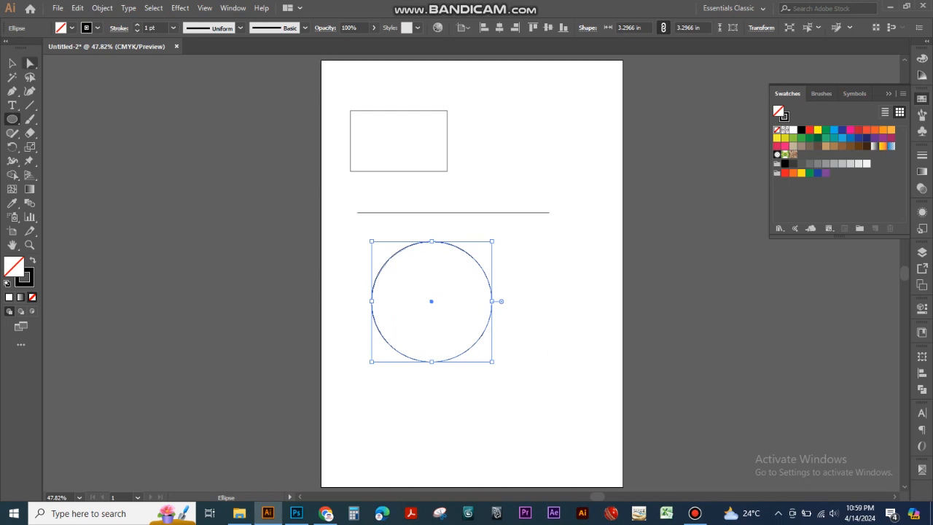
Step: Move the rectangle right and slightly down so it sits just above the line, and clear the selection
left_click(13, 63)
left_click(407, 149)
left_click_drag(495, 162, 420, 188)
left_click_drag(351, 141, 396, 154)
key("ctrl+shift+a")
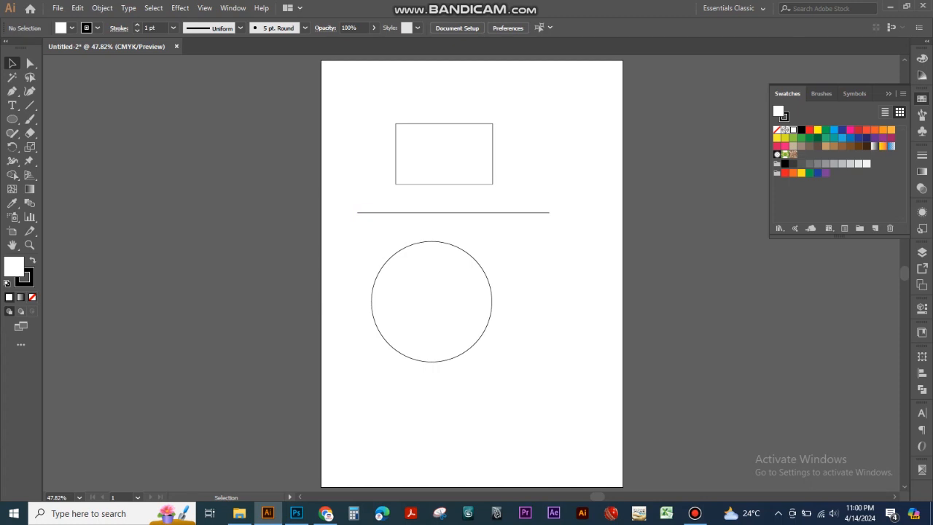
Step: Shift the rectangle slightly right and up, placing its upper-left corner at about X 2.2 in, Y 1.65 in, and deselect it
key("a")
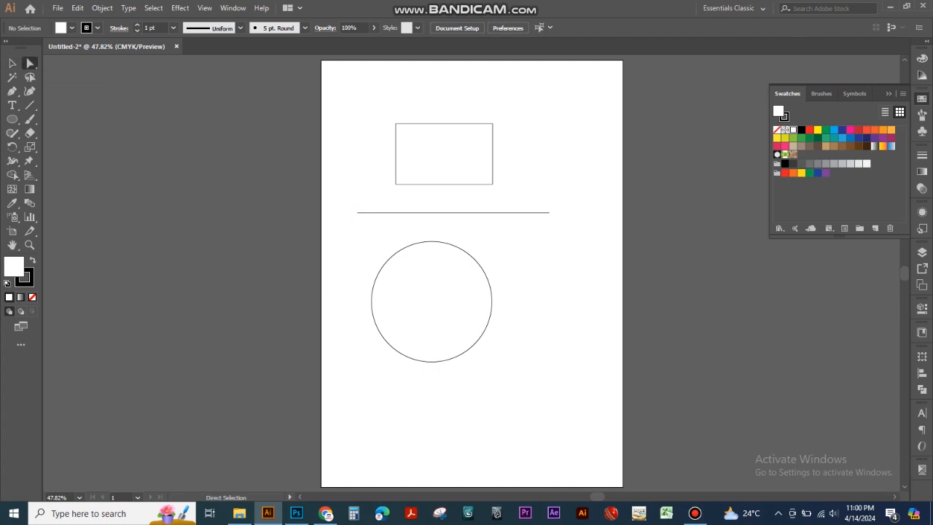
key("v")
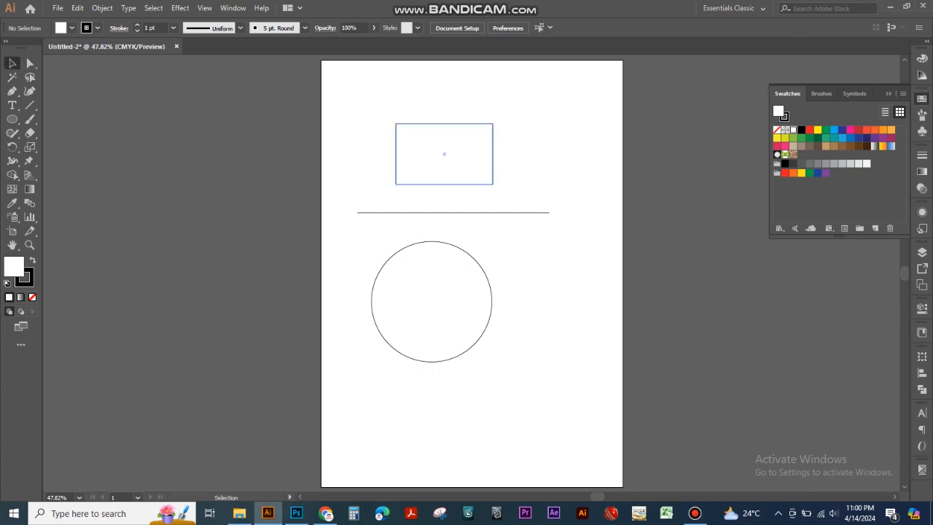
left_click(395, 144)
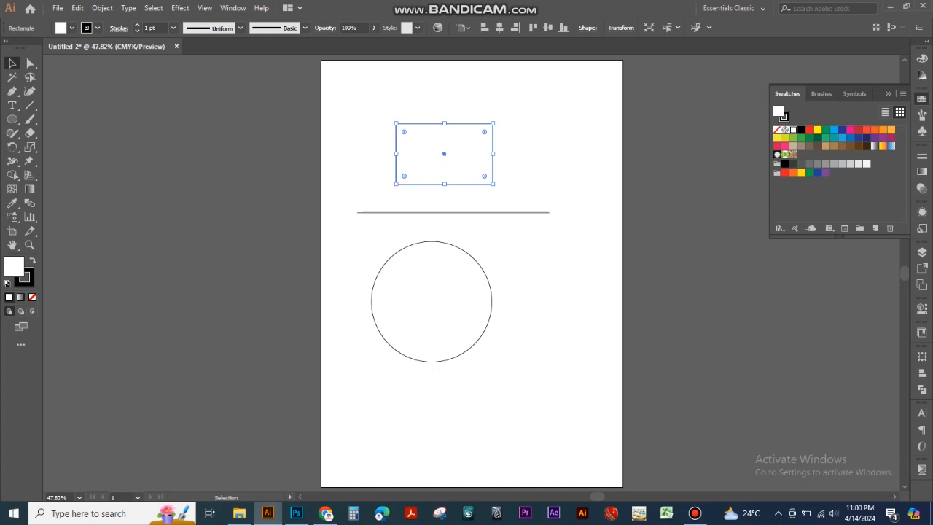
left_click_drag(396, 145, 449, 150)
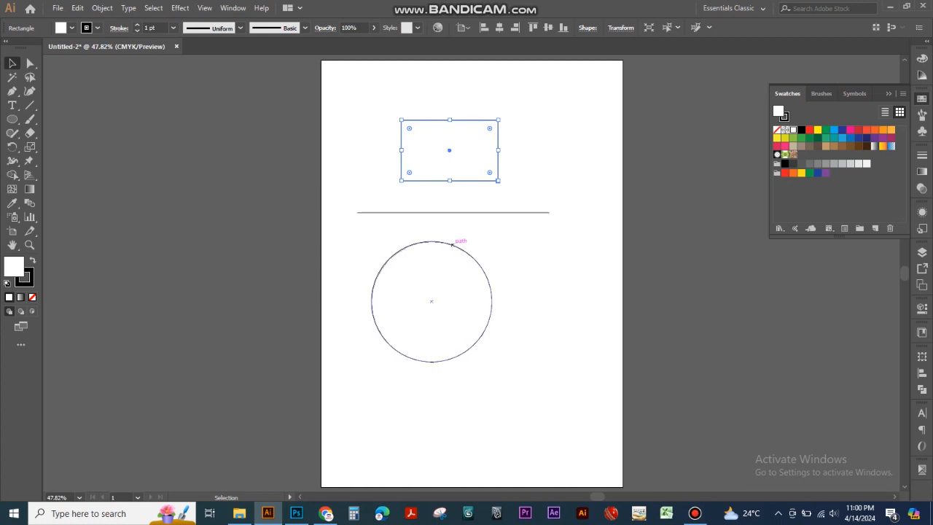
left_click(435, 369)
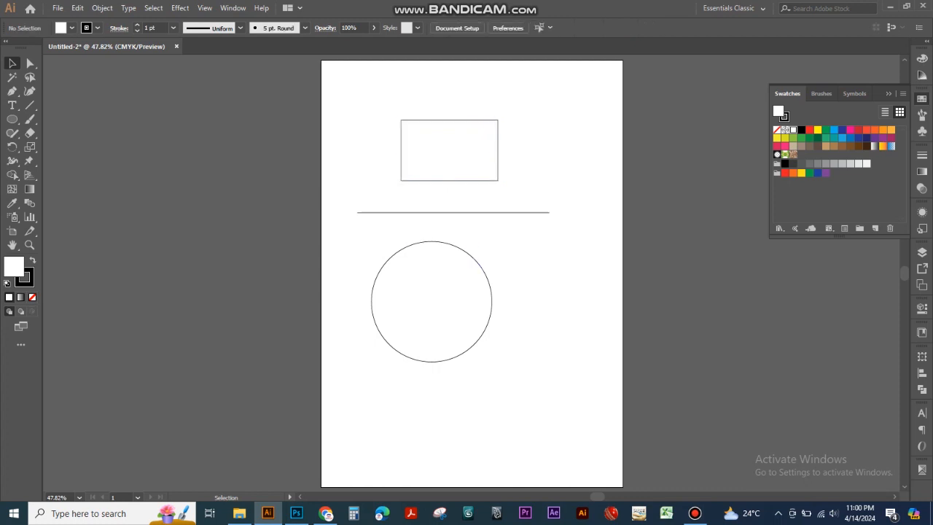
Step: Nudge the circle three small increments to the right
left_click(492, 307)
key("Right")
key("Right")
key("Right")
key("Right")
key("Right")
key("Right")
key("Right")
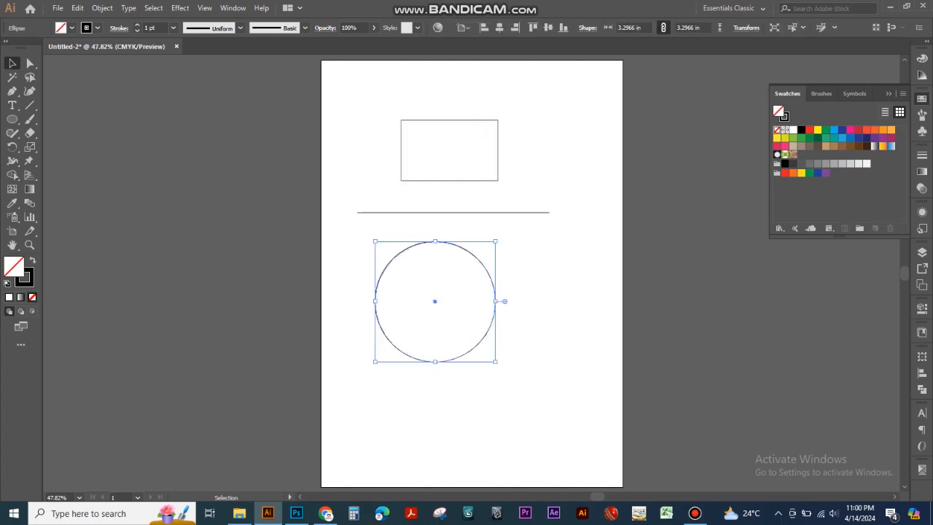
Step: Try reshaping the rectangle by moving its upper-left anchor inward and its upper-right anchor upward, and undo both moves
left_click_drag(393, 162, 418, 178)
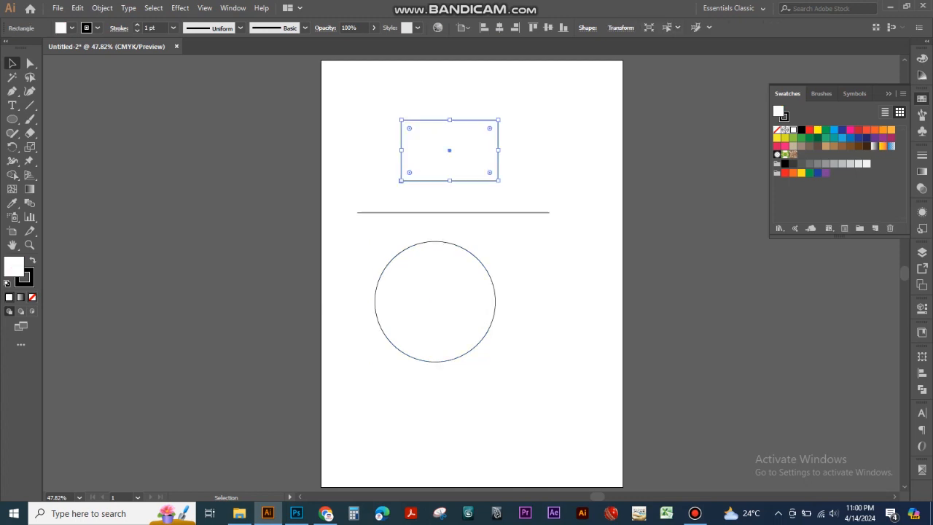
key("a")
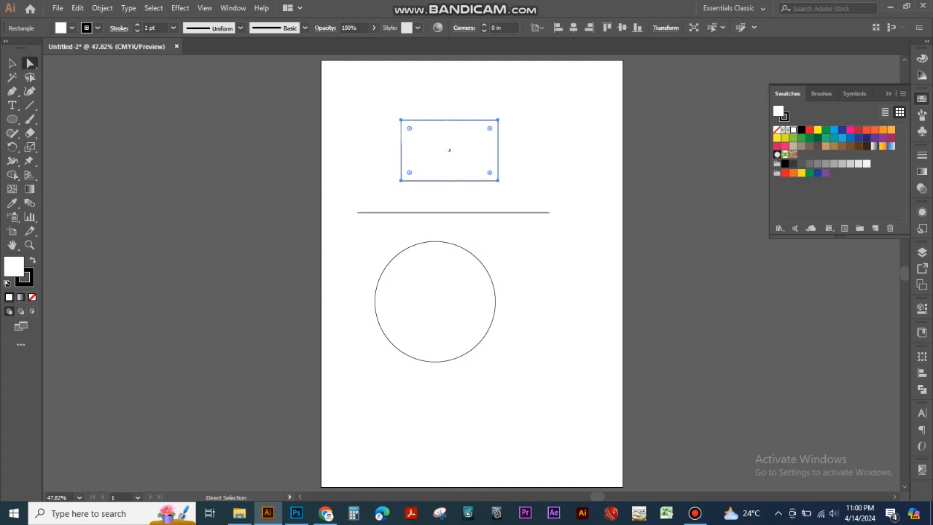
left_click(401, 119)
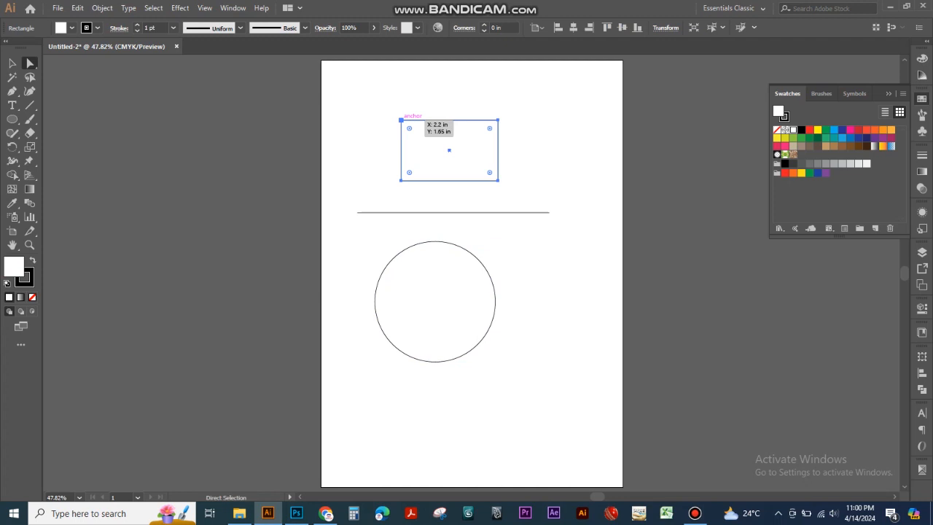
left_click(401, 120)
left_click(401, 120)
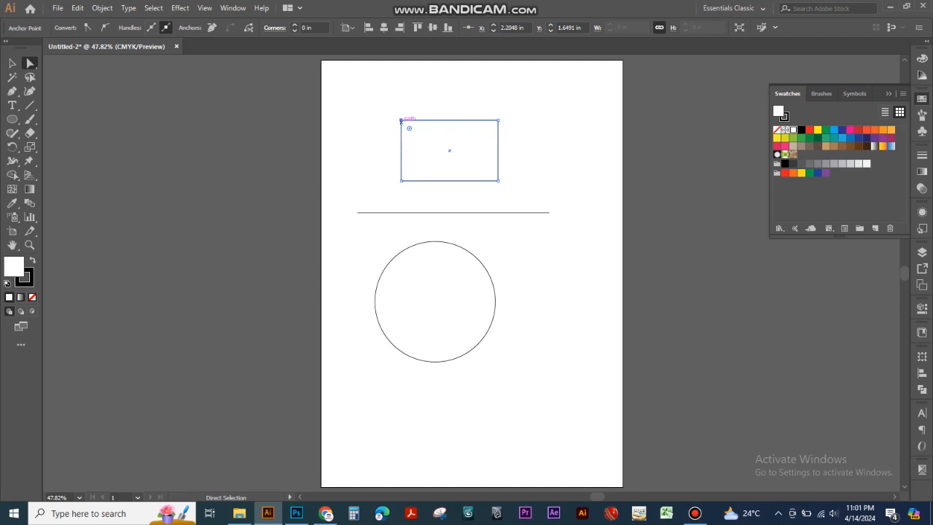
left_click_drag(401, 120, 422, 143)
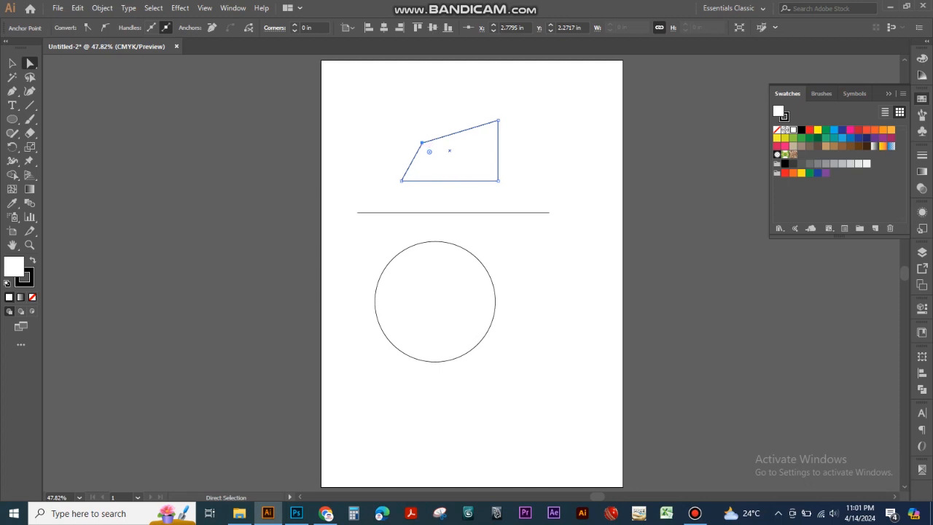
left_click(497, 119)
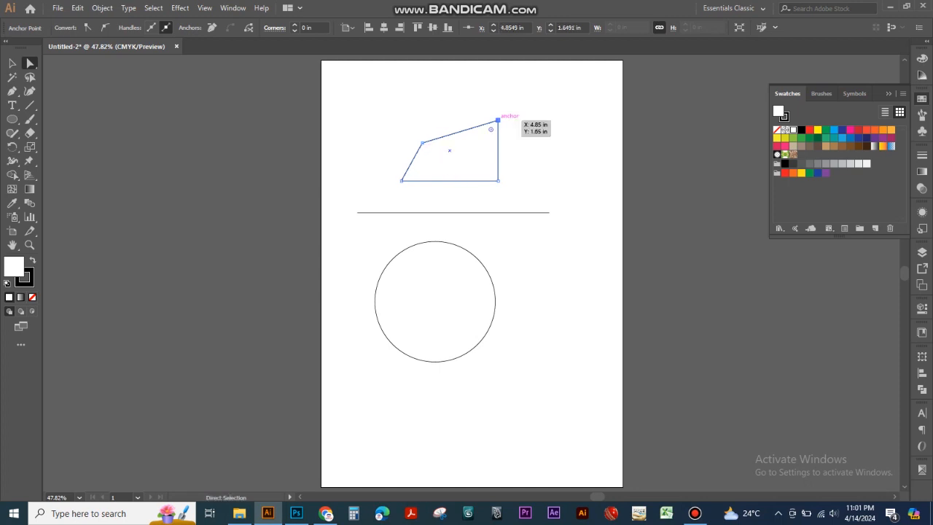
left_click_drag(498, 119, 498, 106)
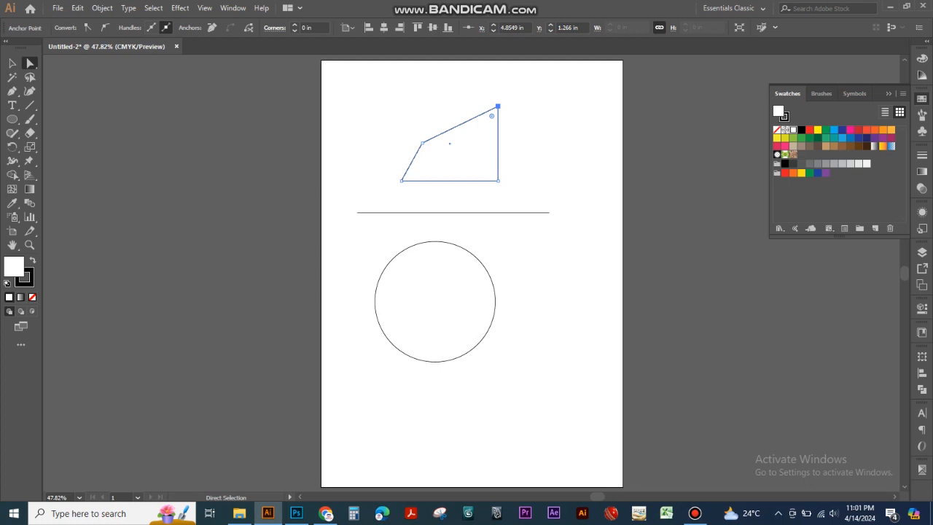
key("ctrl+z")
key("ctrl+z")
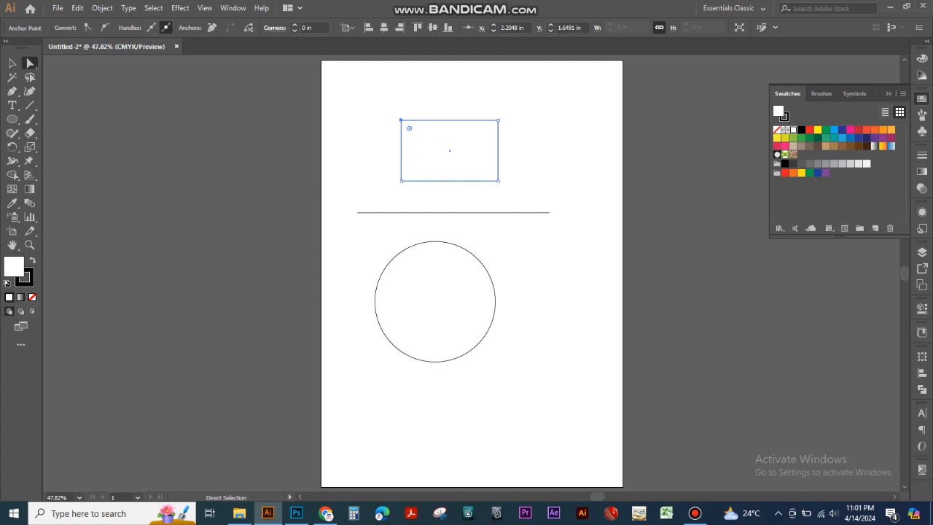
Step: Try rounding all four corners of the rectangle together, using a radius of about 0.36 in with Direct Selection, and undo the rounding
key("v")
left_click(514, 167)
left_click_drag(512, 169, 494, 159)
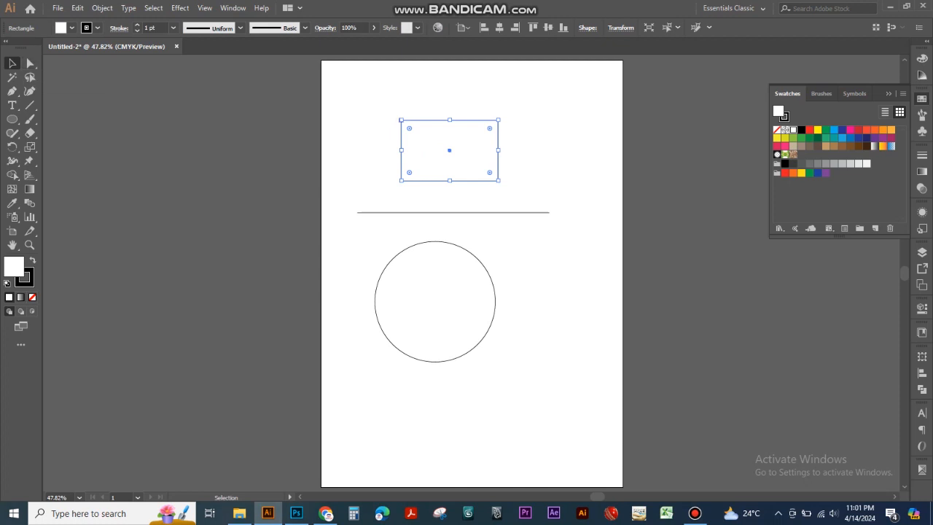
left_click_drag(409, 128, 418, 137)
key("ctrl+z")
left_click(30, 64)
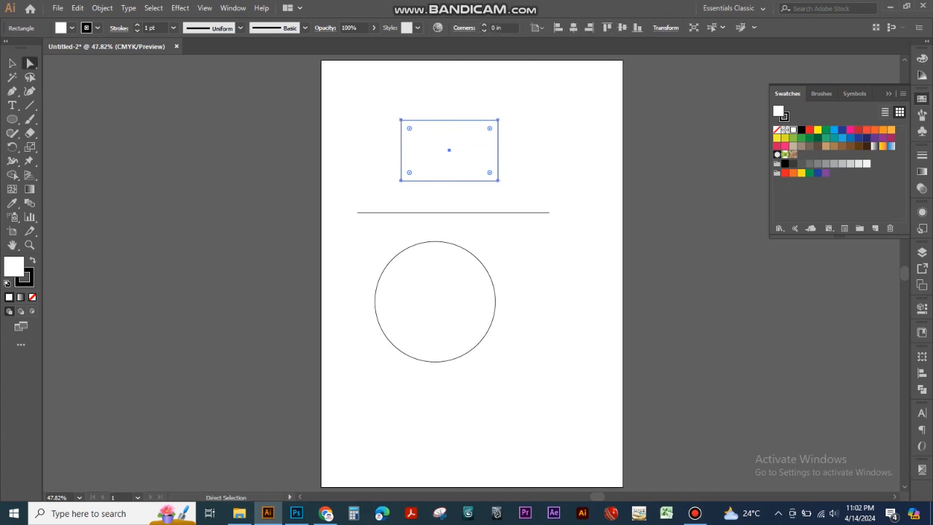
left_click_drag(409, 128, 415, 133)
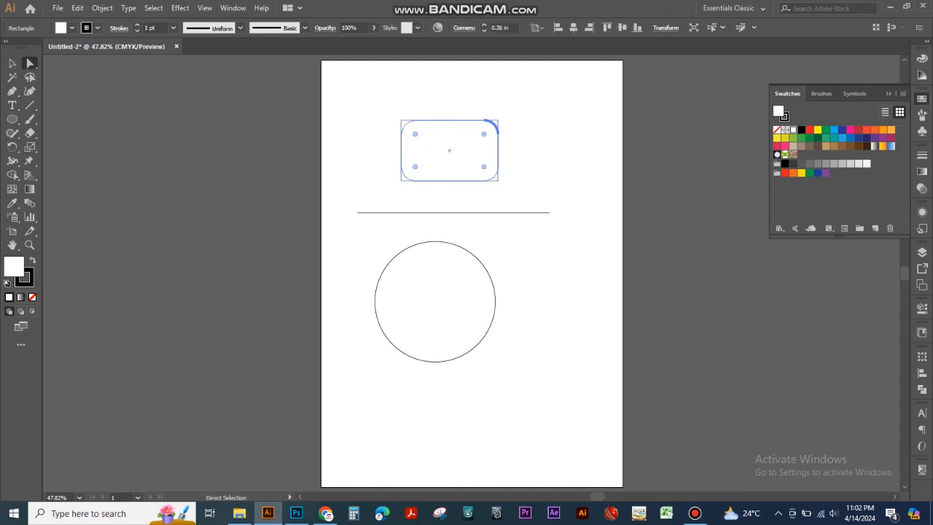
key("ctrl+z")
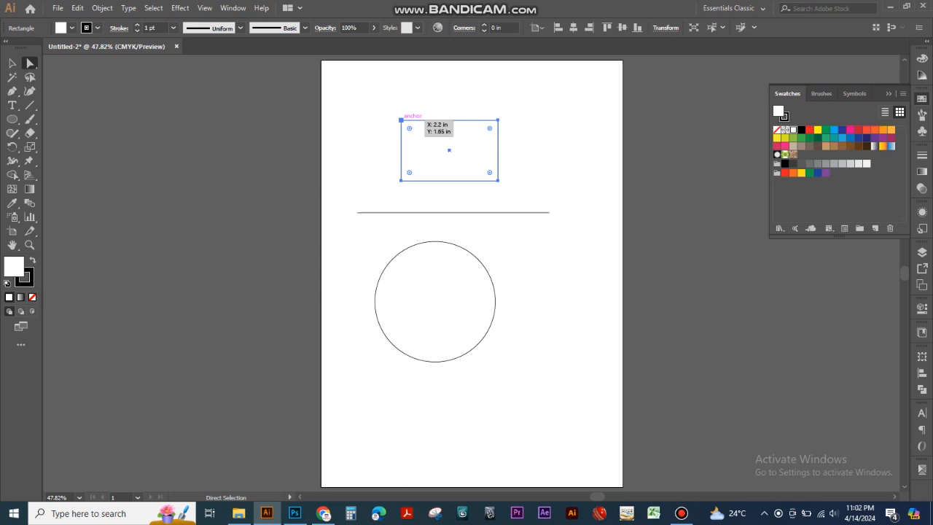
Step: Round only the rectangle's upper-left corner to about 0.49 in and its lower-right corner to about 0.53 in
left_click(400, 120)
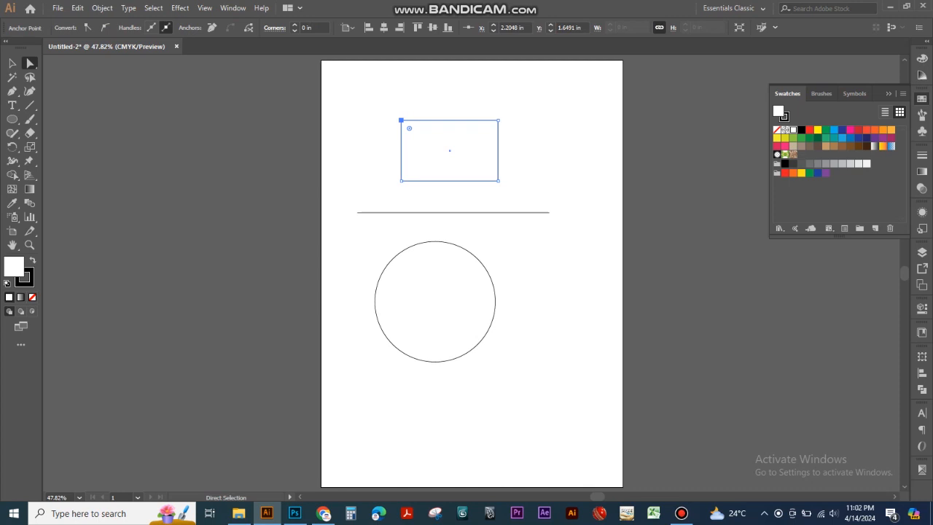
left_click_drag(409, 129, 418, 137)
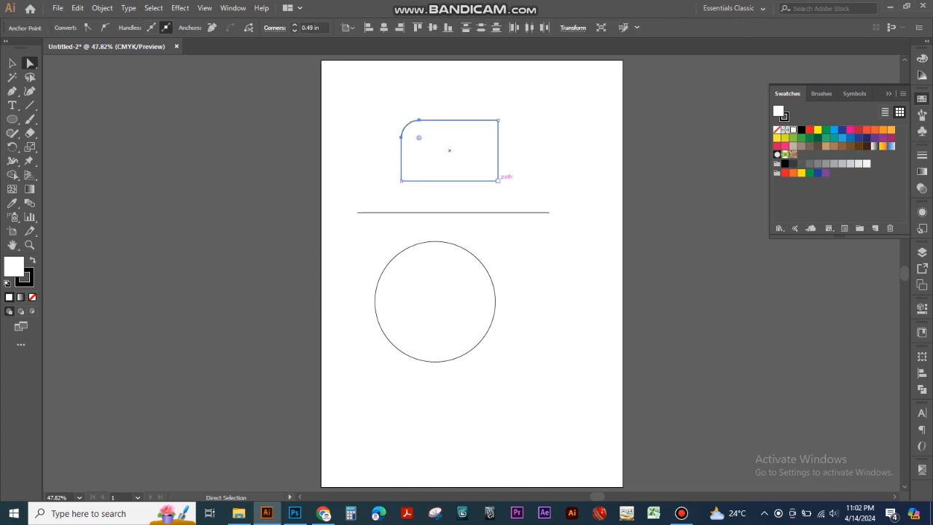
left_click(498, 180)
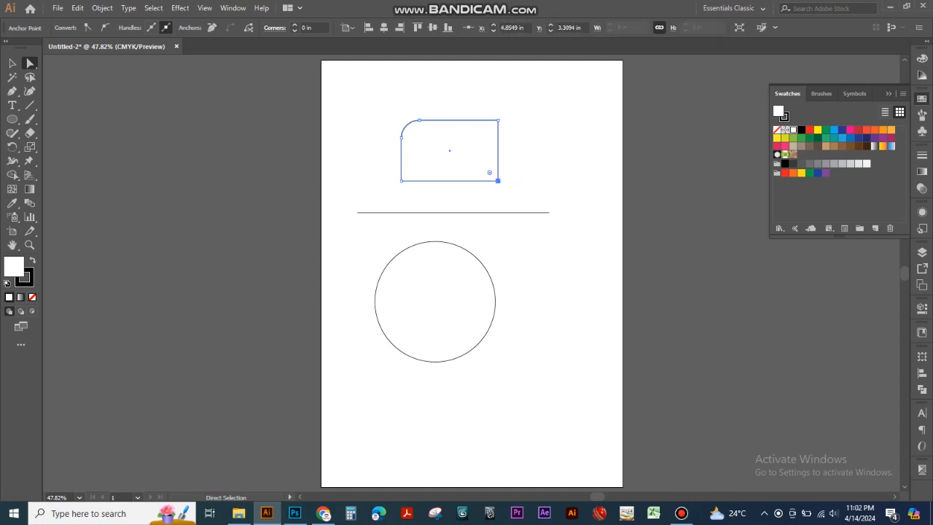
left_click_drag(489, 172, 487, 170)
left_click_drag(481, 164, 478, 161)
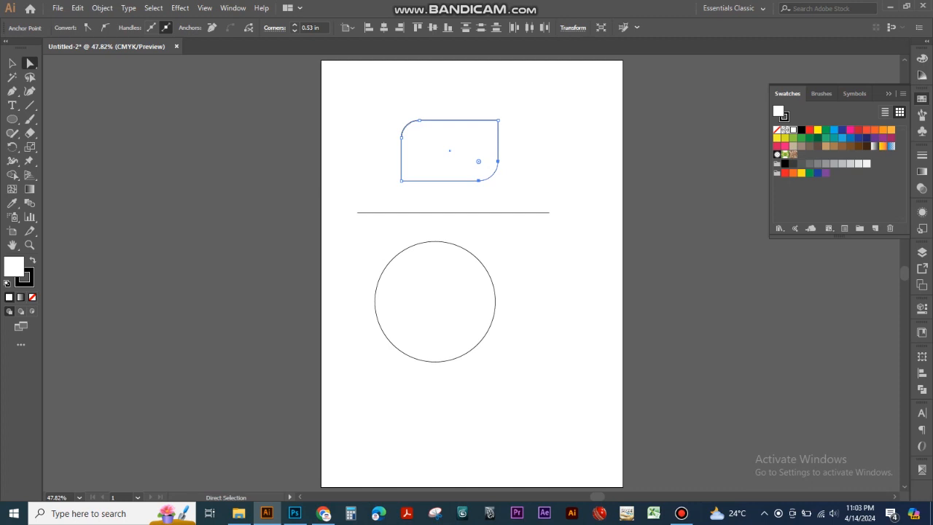
Step: Shorten the horizontal line by moving its right endpoint inward to about X 3.79 in, keeping it level
left_click(549, 212)
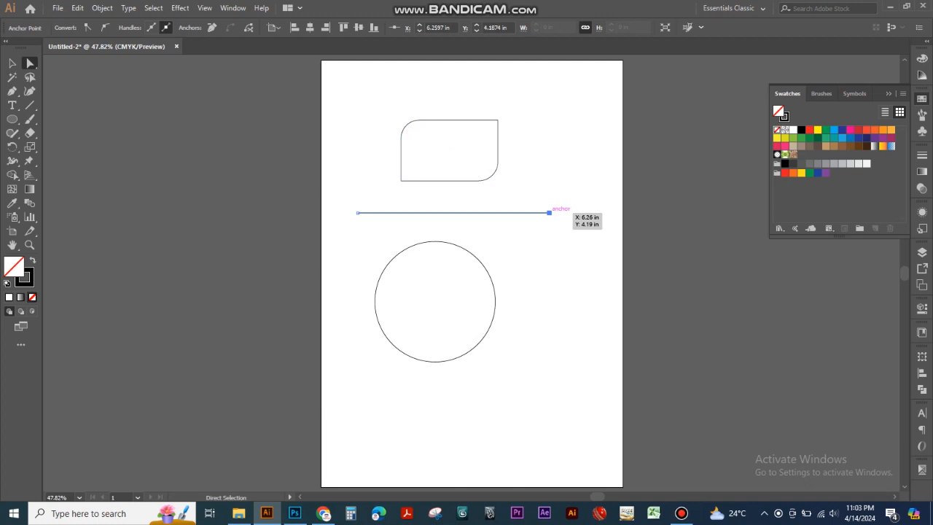
left_click_drag(549, 213, 459, 213)
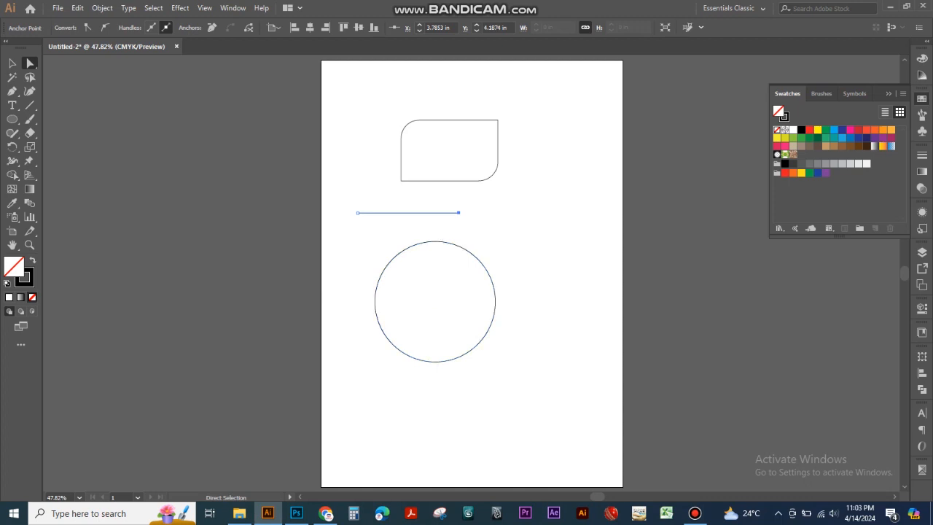
Step: Try stretching the circle into an egg shape by moving its right anchor out to about X 6.2 in, and return the anchor to the circle
left_click(495, 302)
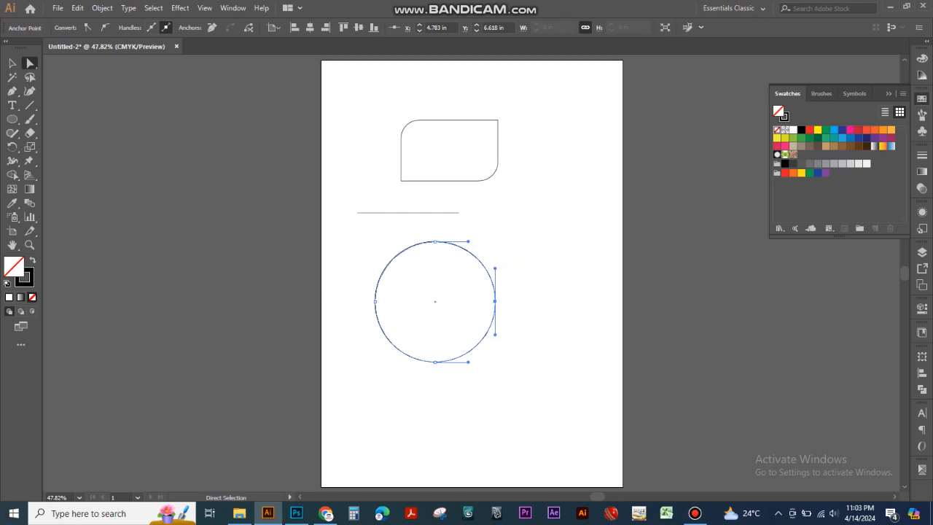
left_click_drag(495, 300, 547, 300)
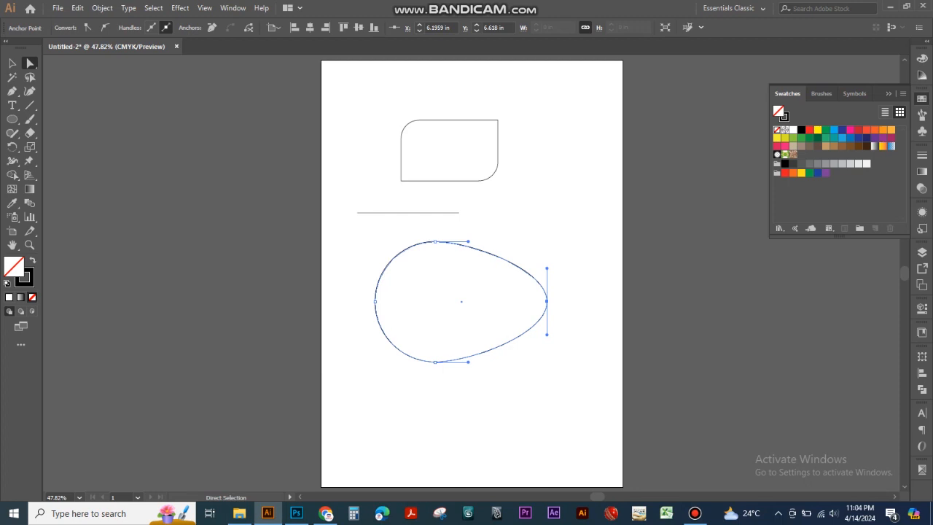
left_click_drag(546, 300, 495, 301)
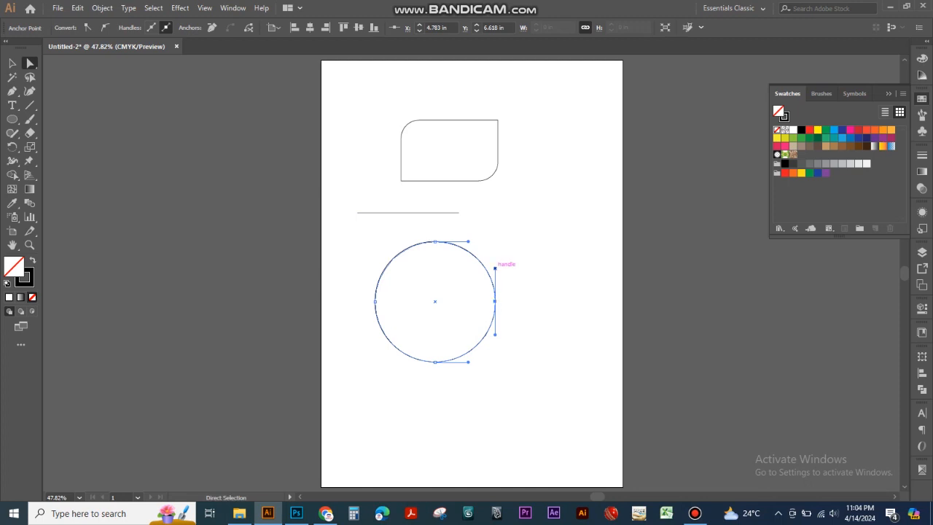
Step: Try denting the circle's right side by swinging the right anchor's upper direction handle inward, and undo the change
left_click_drag(495, 268, 458, 285)
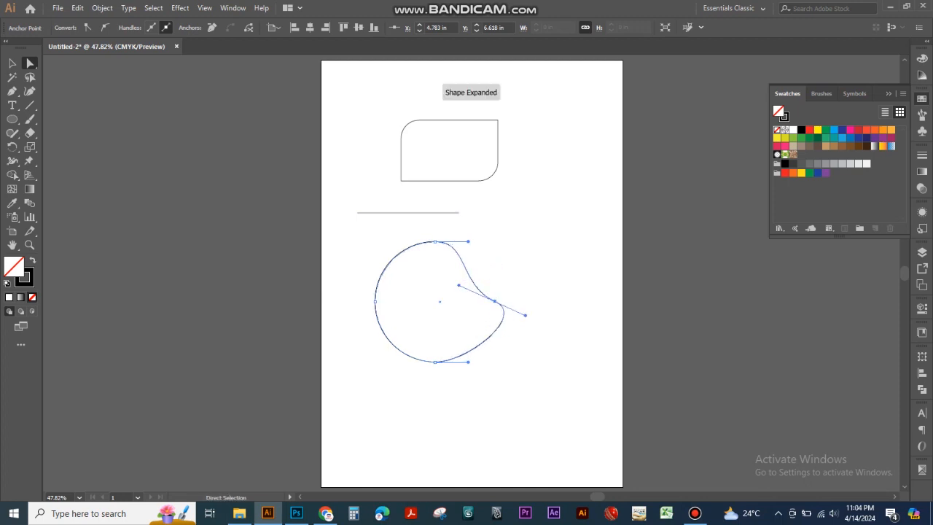
key("ctrl+z")
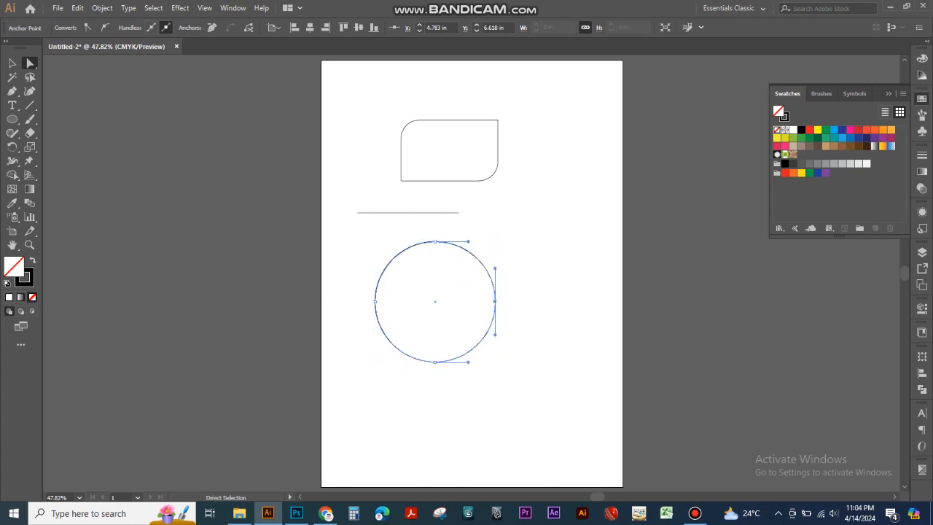
Step: Tilt the direction handles of the circle's top anchor, bring them back to nearly level, and deselect the circle
left_click(435, 241)
left_click_drag(468, 241, 471, 233)
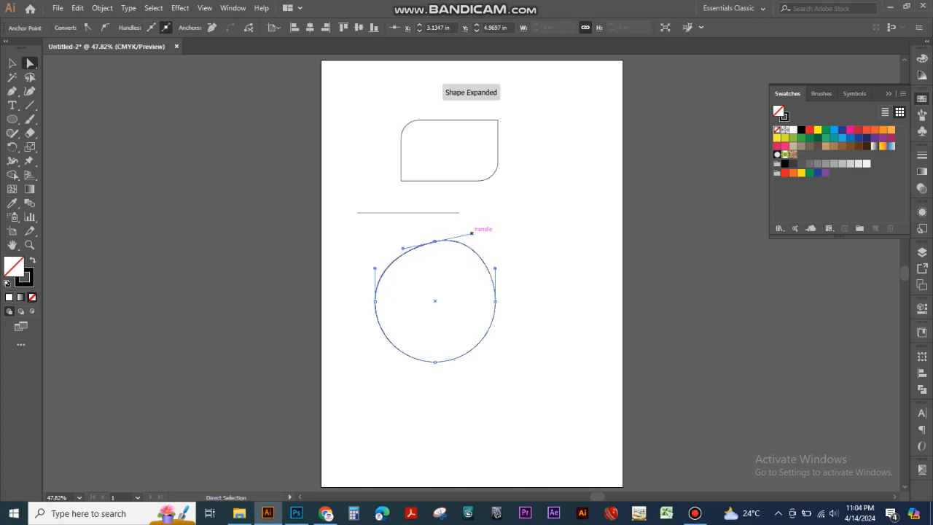
left_click_drag(402, 248, 396, 240)
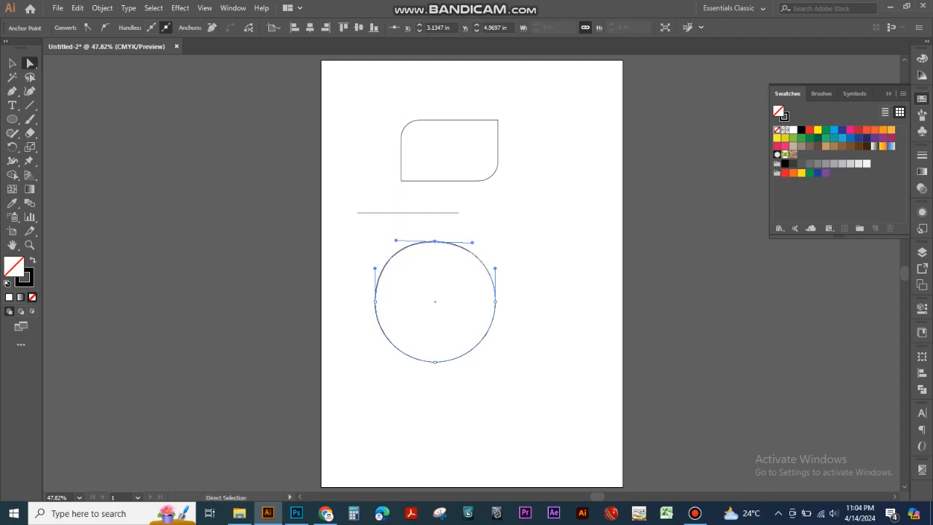
left_click(526, 289)
Step: Convert the circle's right anchor to a corner point and pull it outward to about X 6.23 in, Y 6.81 in, forming a teardrop
left_click(492, 324)
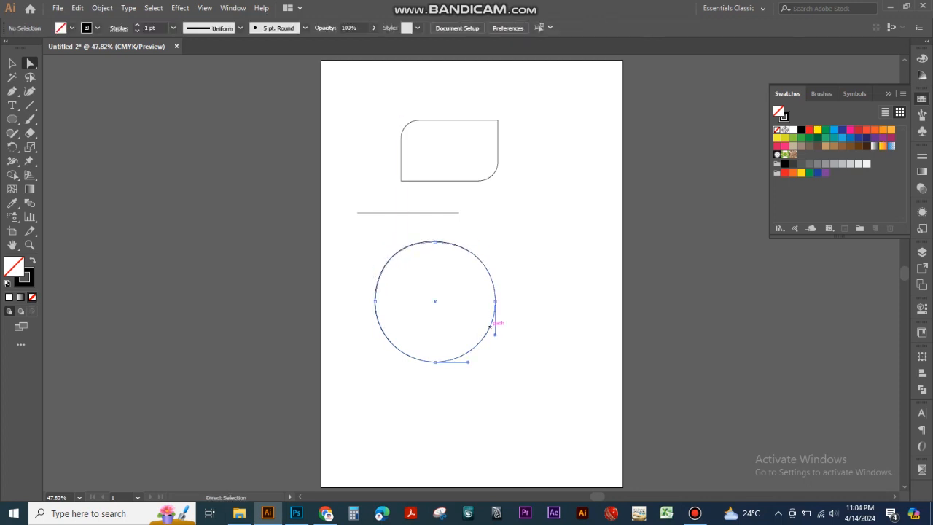
left_click(495, 301)
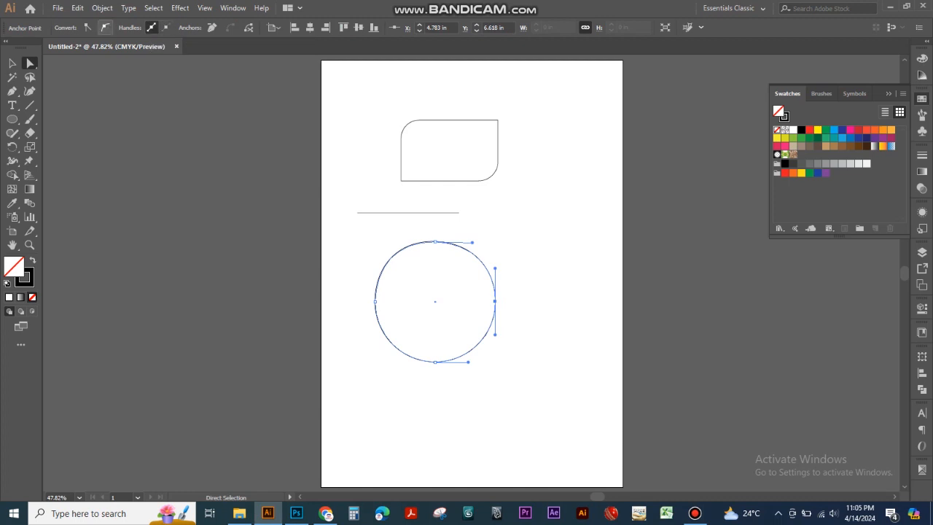
left_click(87, 27)
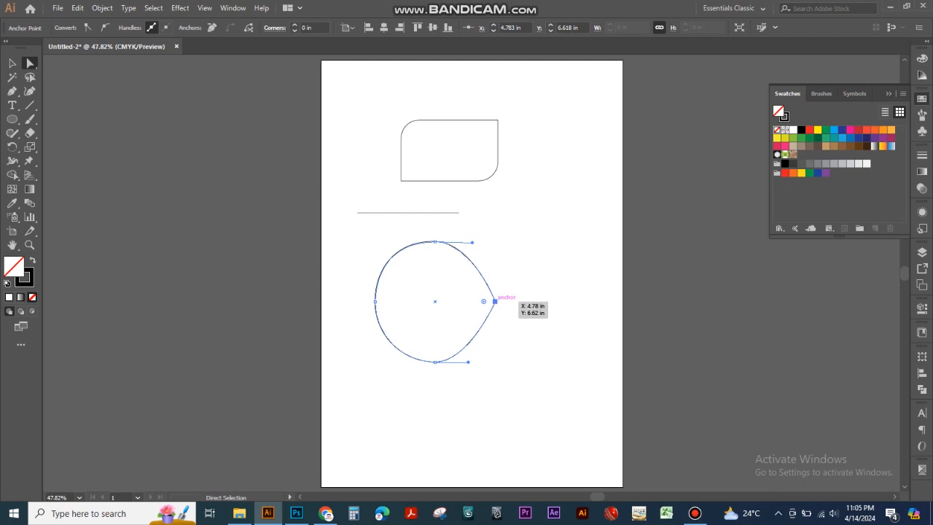
left_click_drag(495, 301, 547, 307)
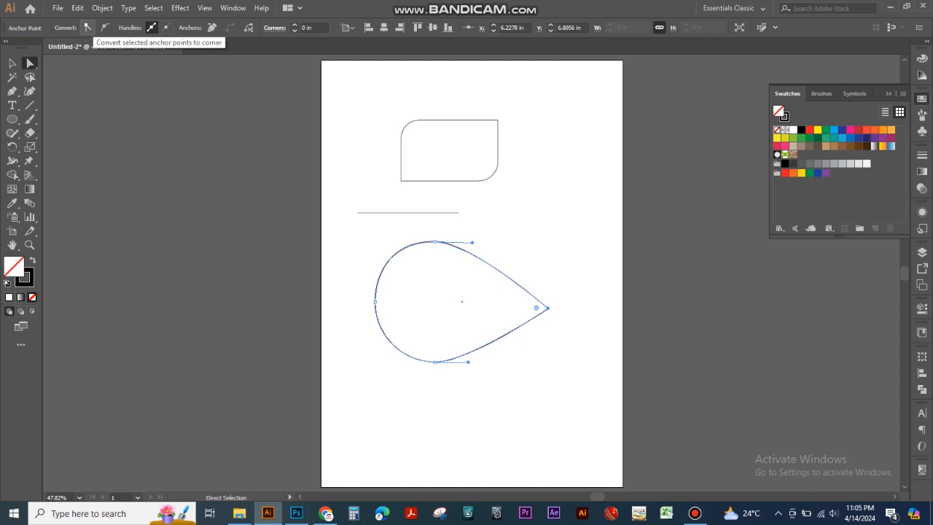
left_click(88, 27)
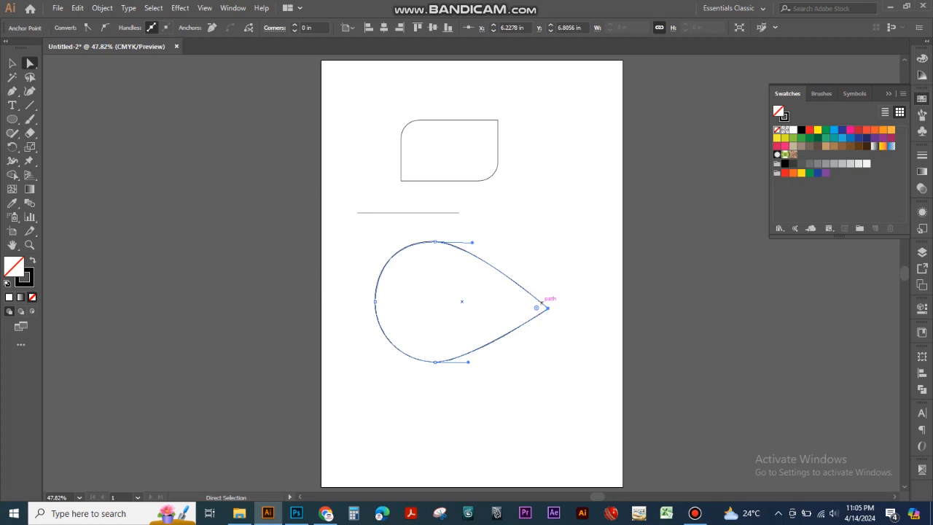
Step: Convert the teardrop's pointed right anchor to a smooth point, rounding the shape into an egg
left_click(548, 309)
left_click(104, 28)
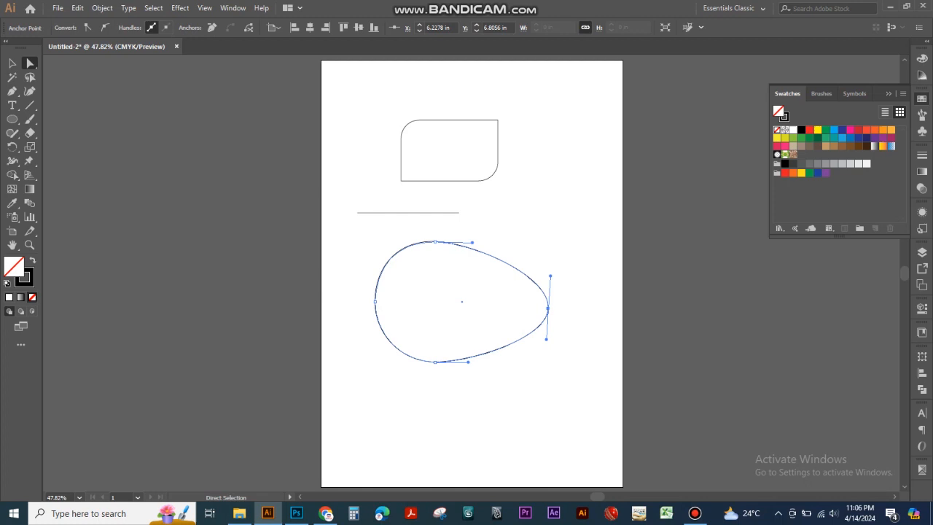
Step: Select the right endpoint of the horizontal line
left_click(458, 212)
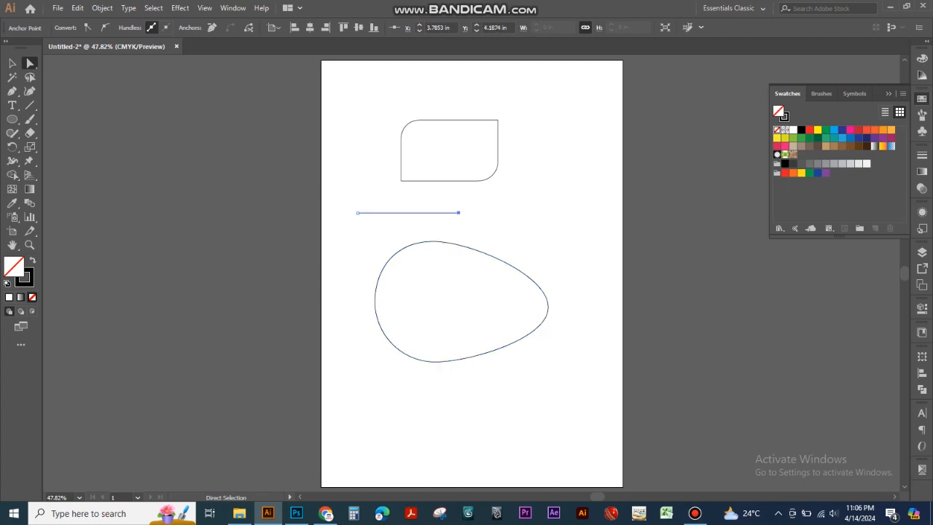